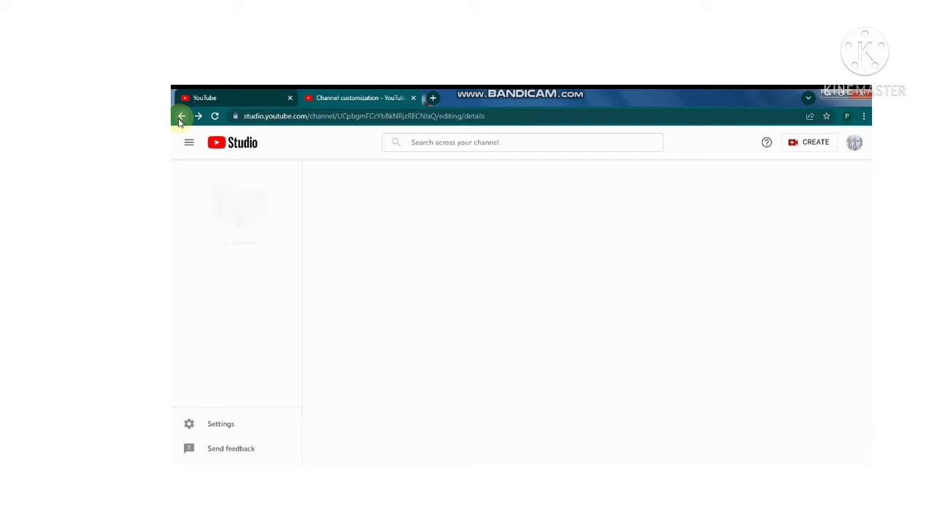
- Go back out of channel customization to the channel dashboard and look over its overview cards
click(180, 121)
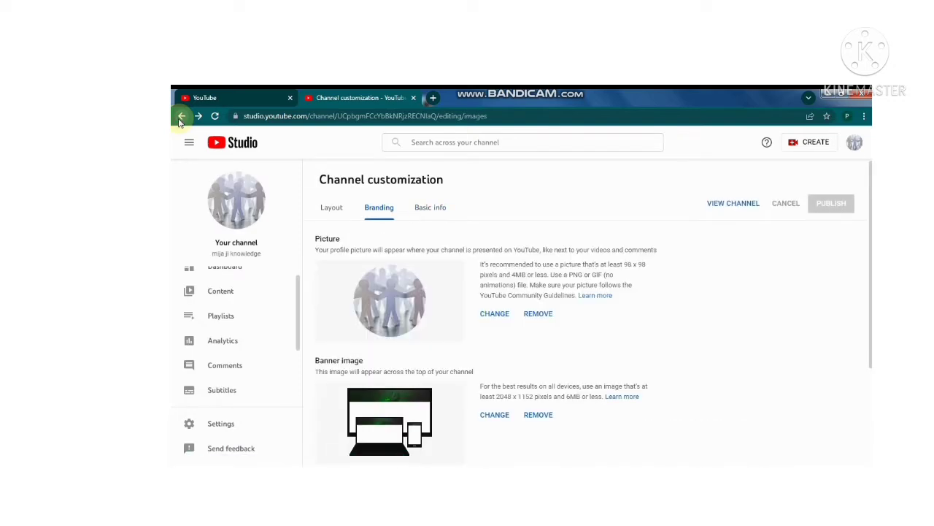
click(181, 118)
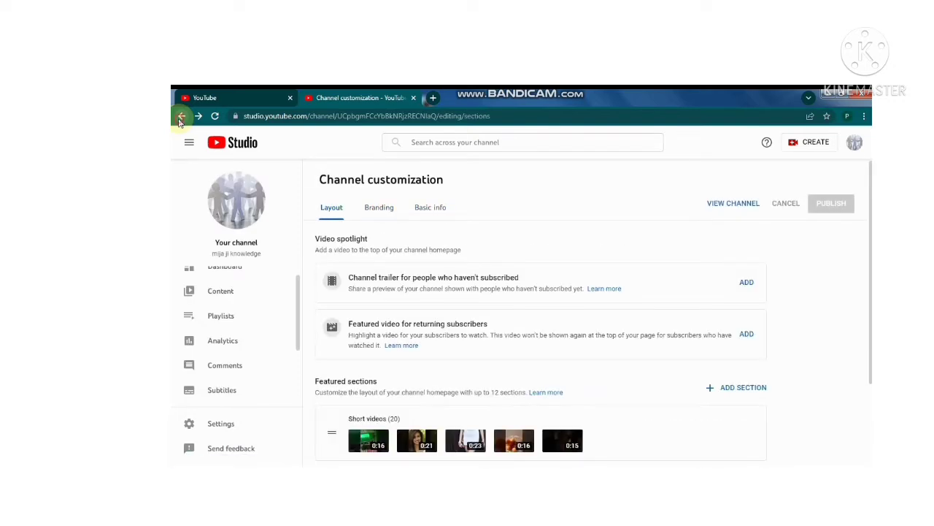
click(180, 118)
click(225, 272)
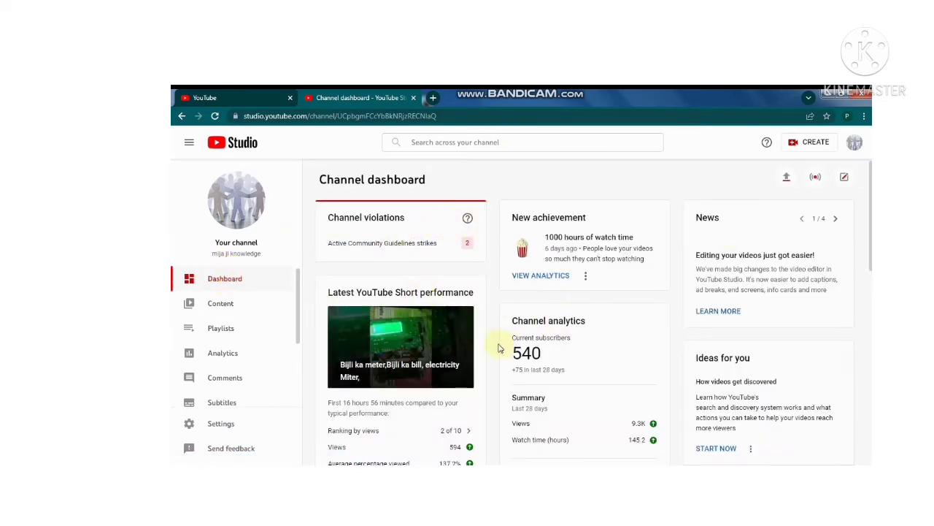
scroll(498, 348, down, 5)
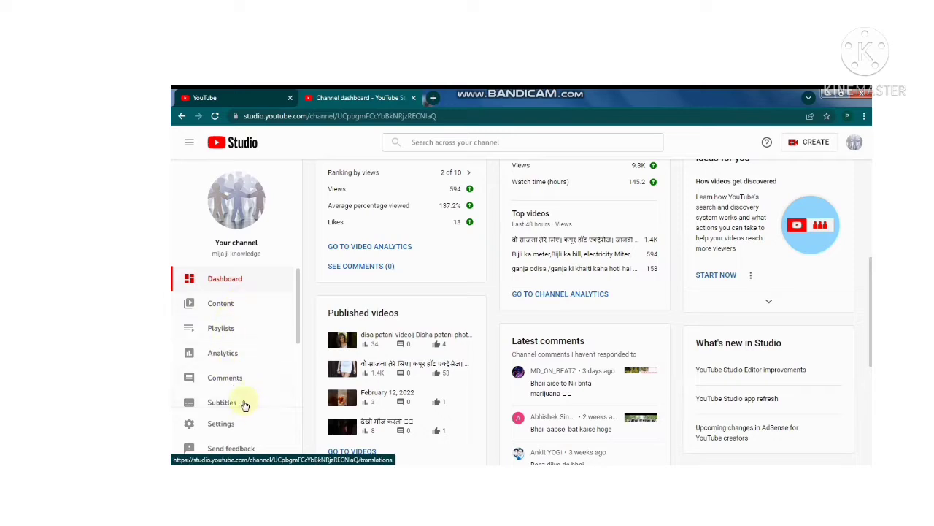
- Open the channel customization page and review its video spotlight and featured section layout settings
scroll(299, 310, down, 1)
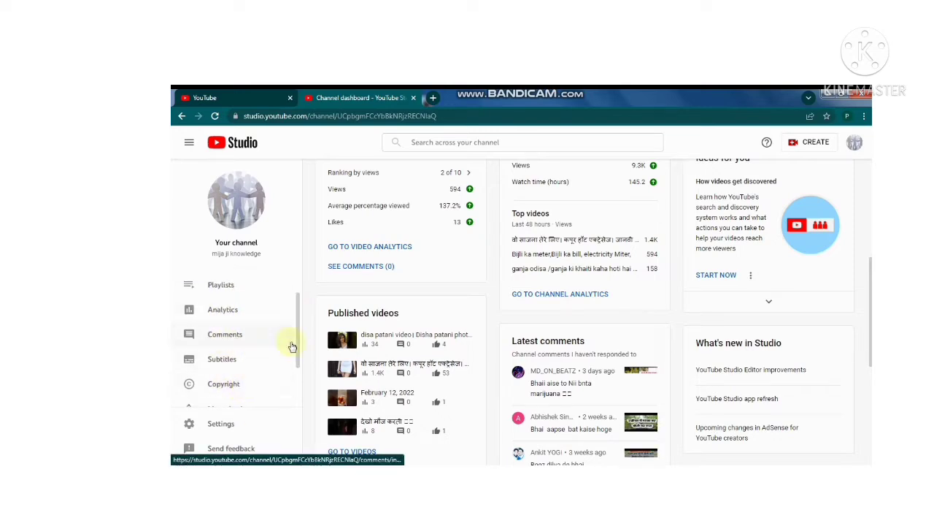
scroll(223, 328, down, 1)
click(224, 370)
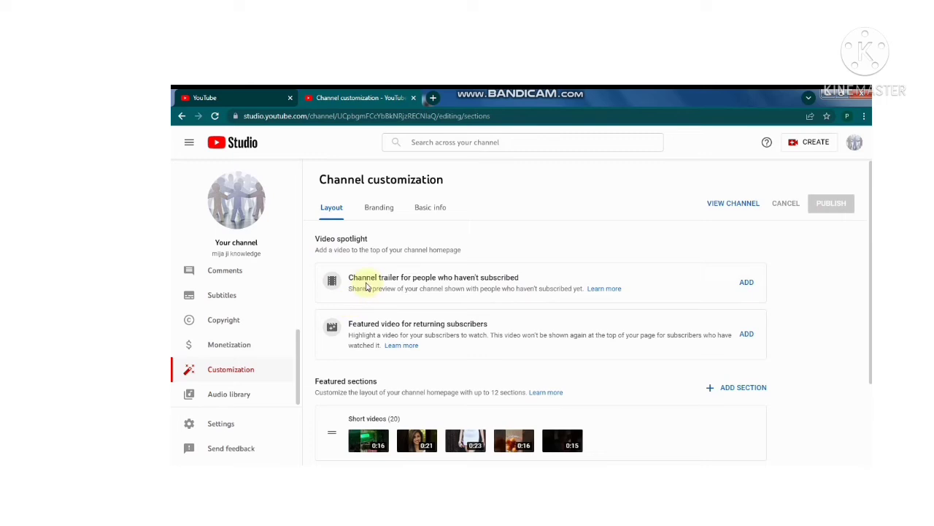
scroll(414, 307, down, 2)
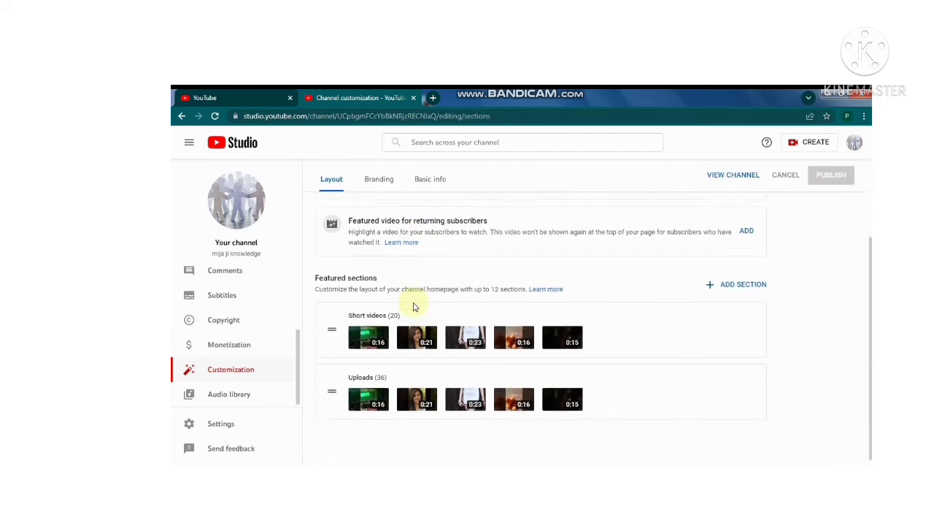
scroll(396, 301, up, 2)
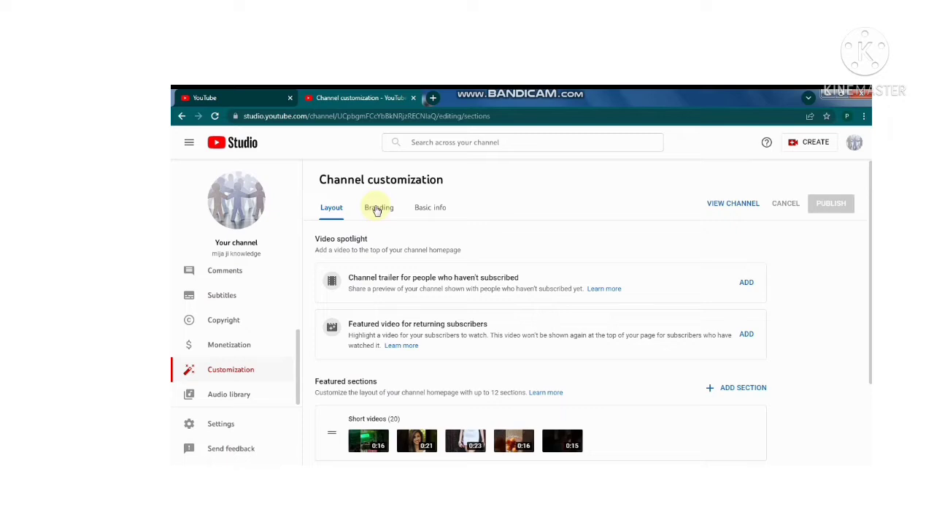
- Add Live now and Subscriptions to the featured sections of the channel homepage
click(730, 388)
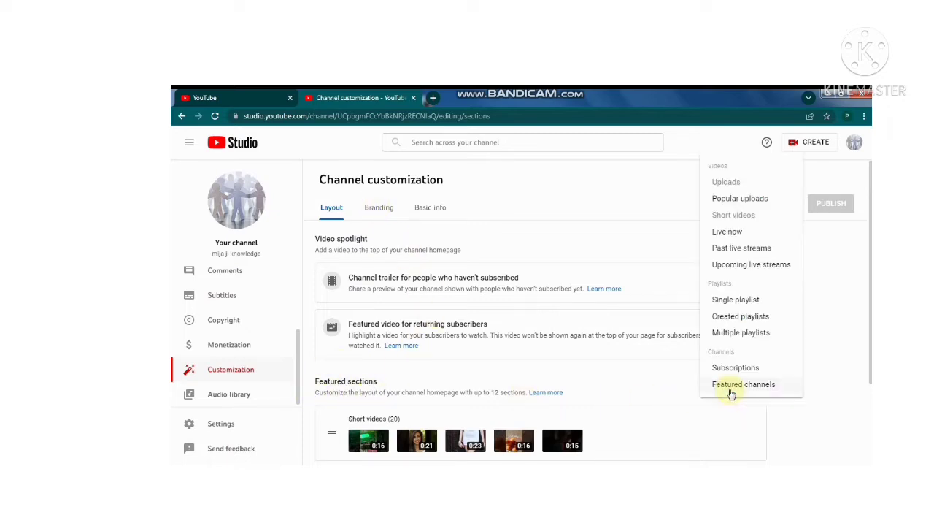
click(723, 231)
click(725, 234)
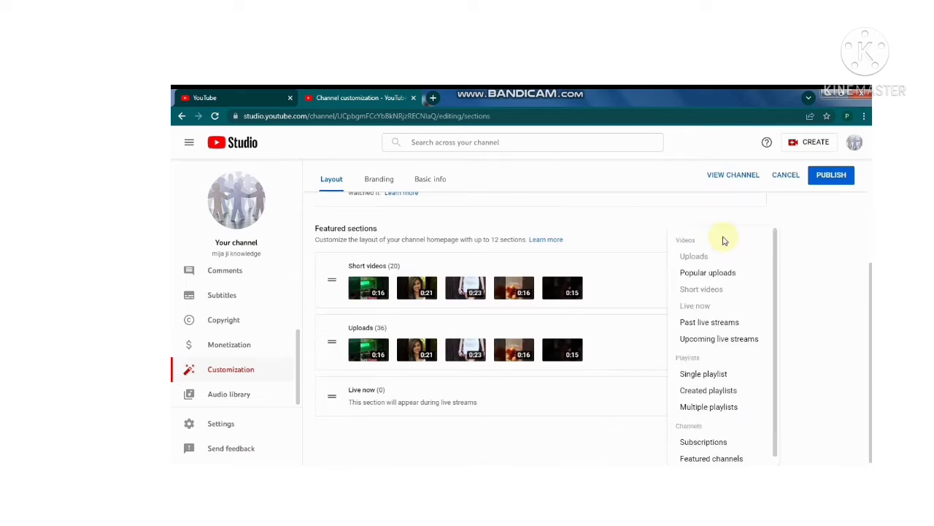
scroll(708, 372, down, 1)
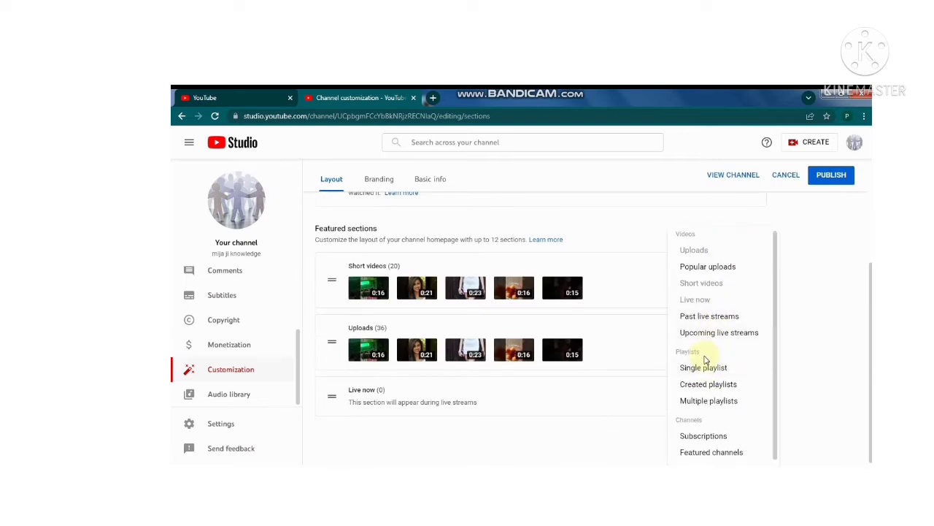
click(702, 436)
scroll(522, 358, up, 3)
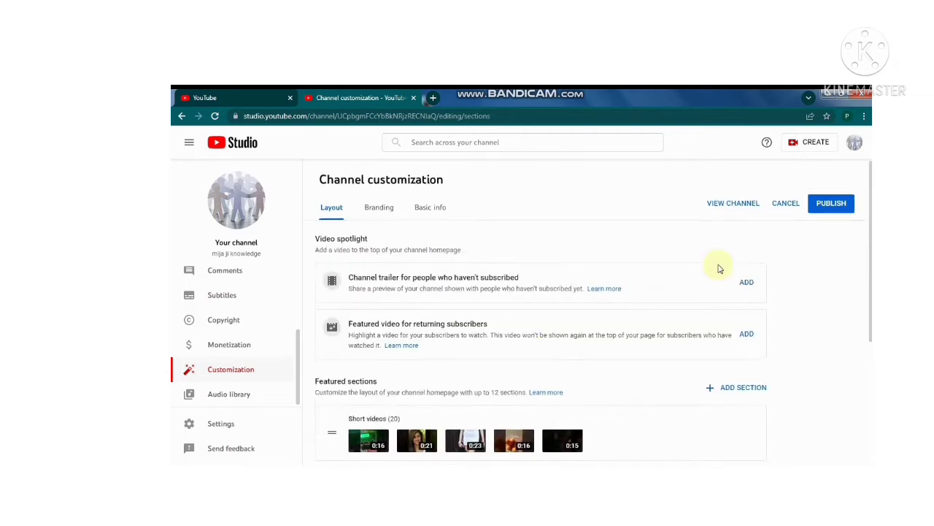
- Add an Upcoming live streams section to the channel homepage layout
click(737, 386)
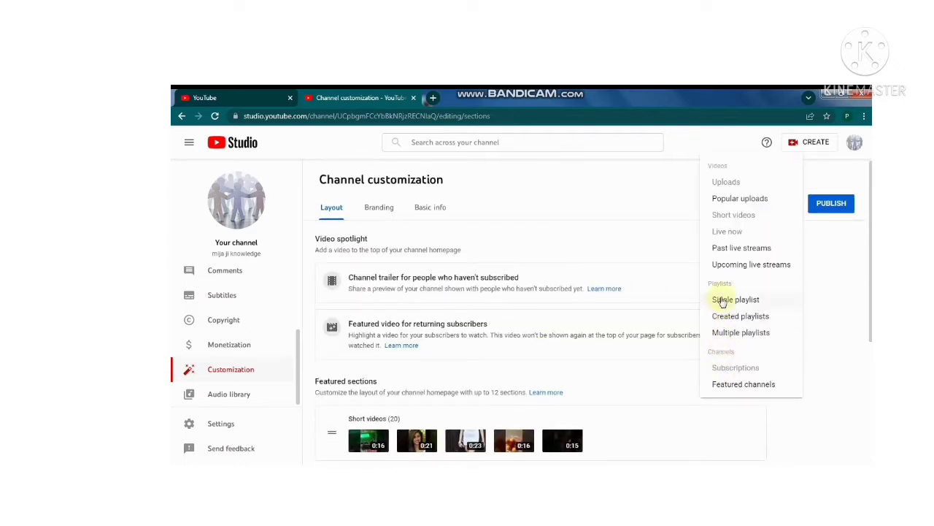
click(727, 266)
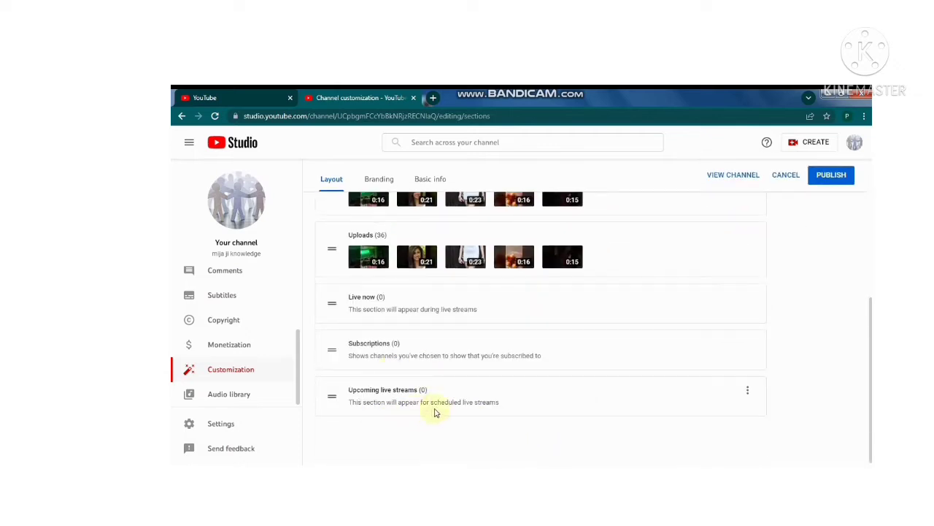
scroll(478, 406, up, 10)
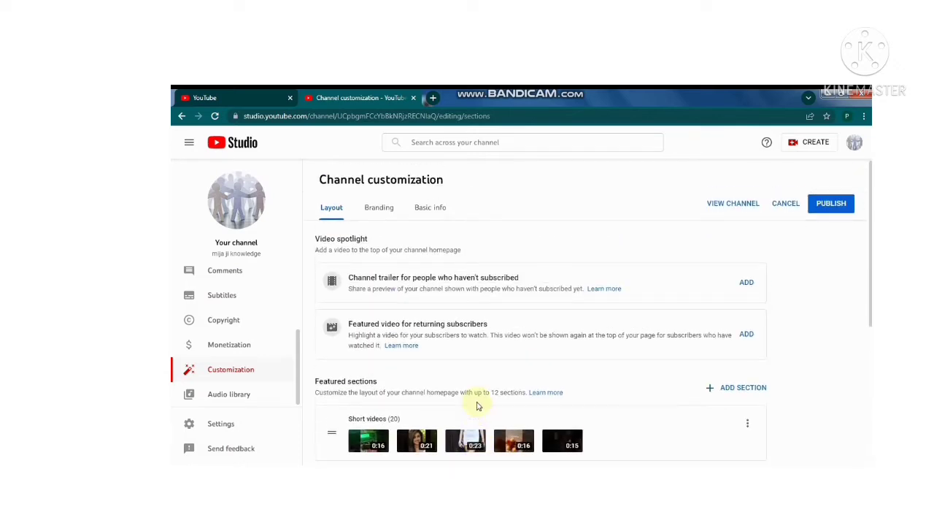
- Review the branding options for the profile picture, banner image and video watermark, including the picture upload dialog
click(372, 214)
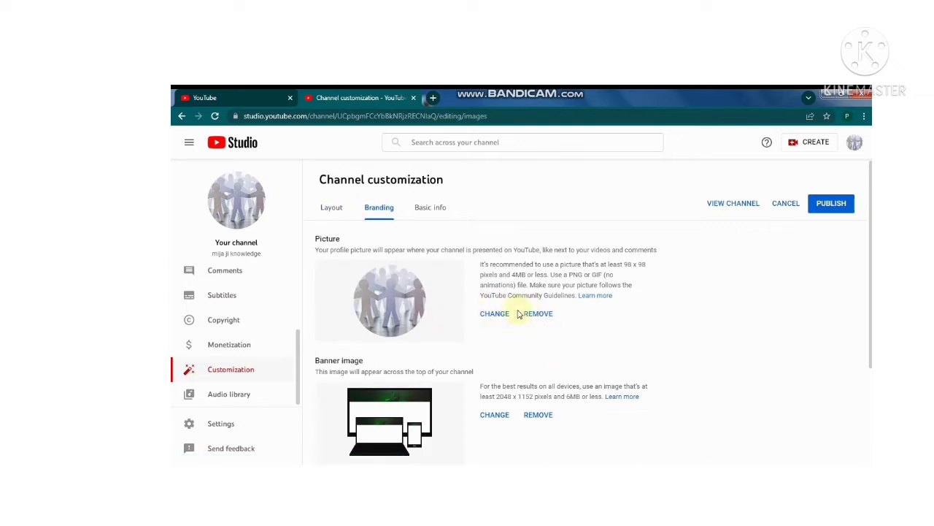
click(495, 315)
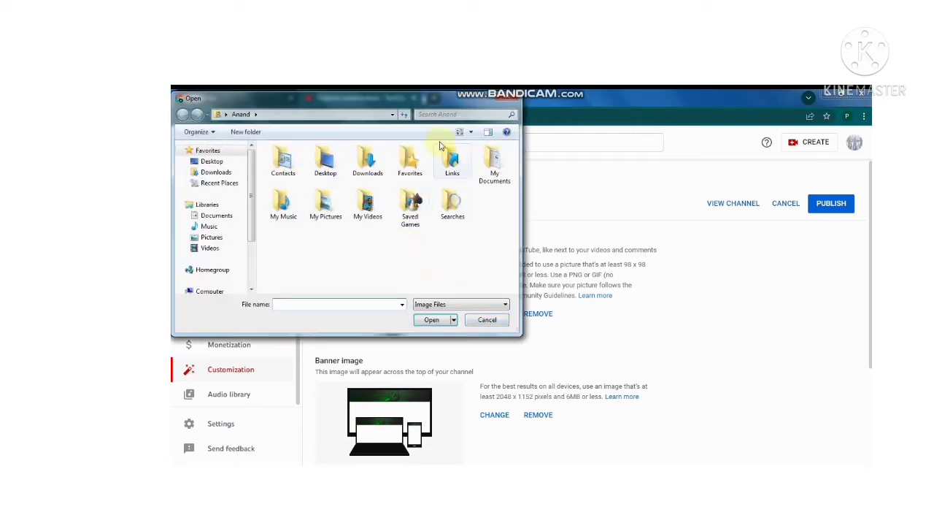
click(510, 103)
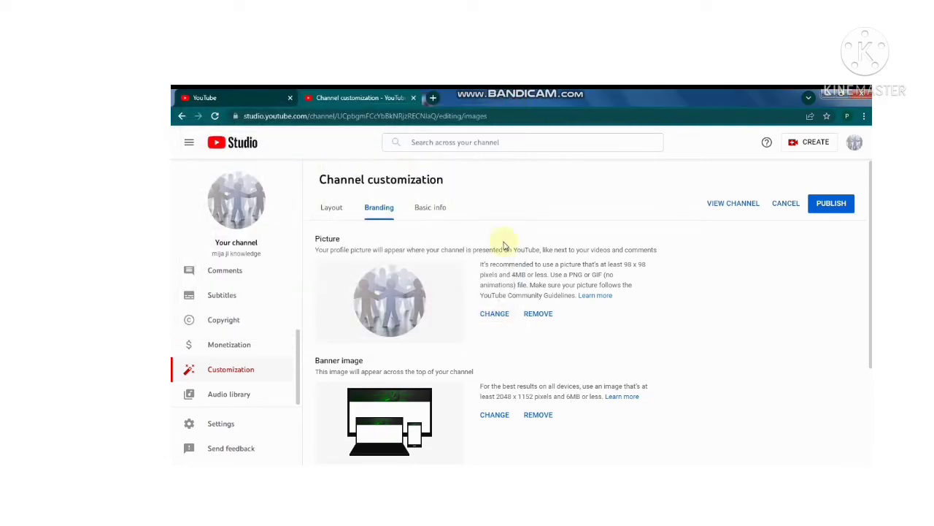
scroll(469, 309, down, 3)
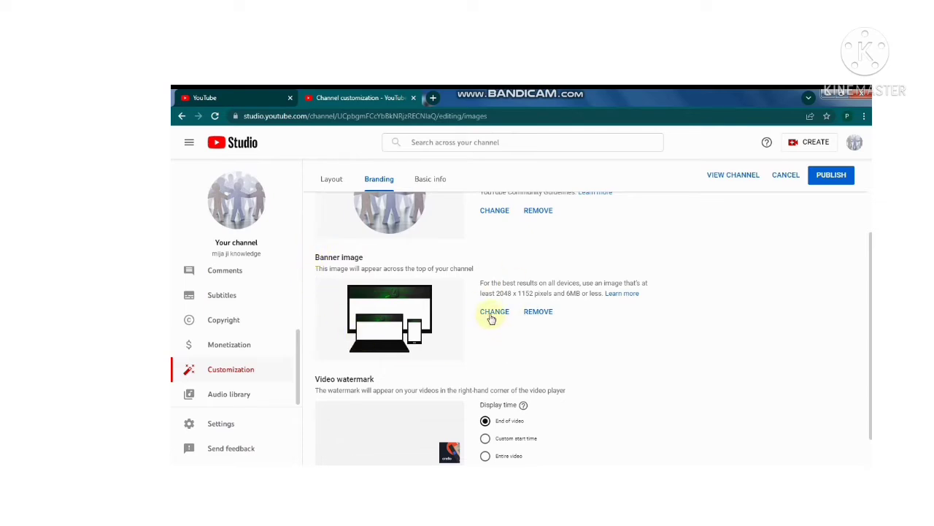
scroll(396, 363, down, 1)
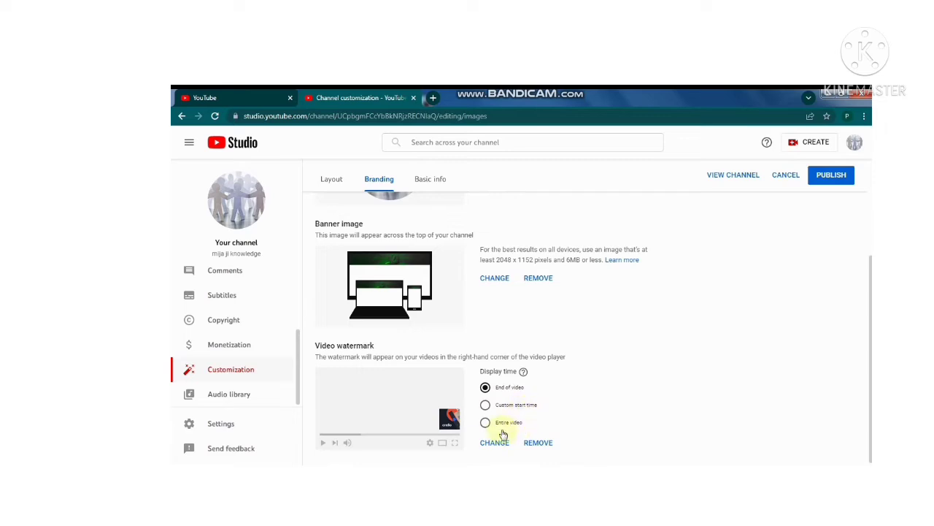
scroll(523, 351, up, 4)
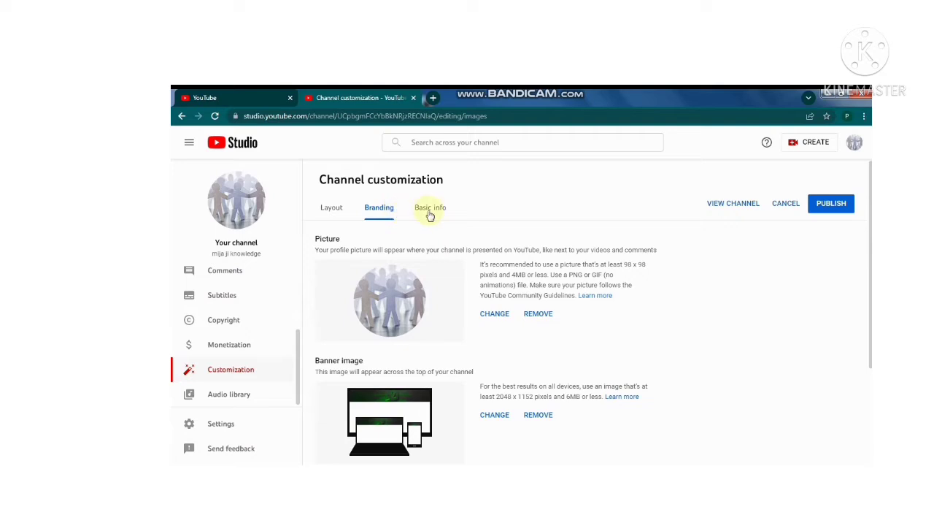
- Start a translation in the channel's basic info with English (India) as the original language
click(434, 212)
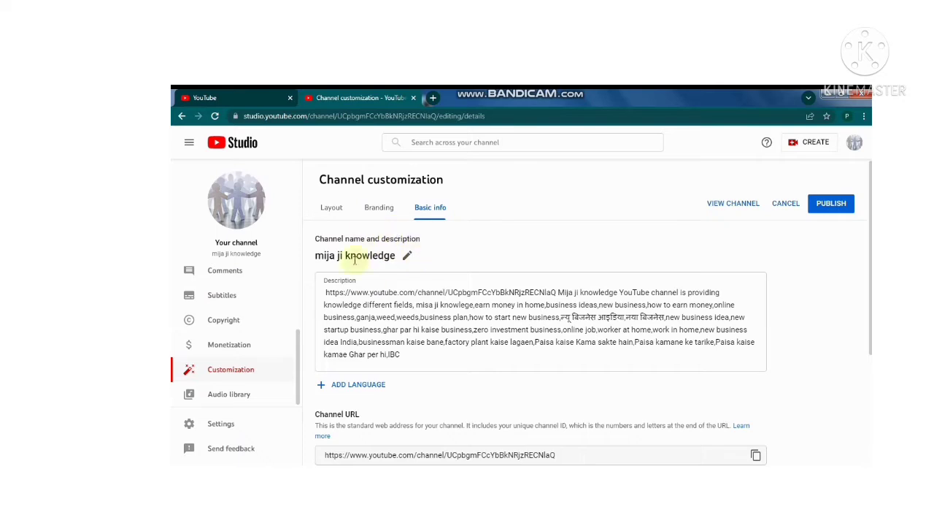
scroll(339, 299, down, 2)
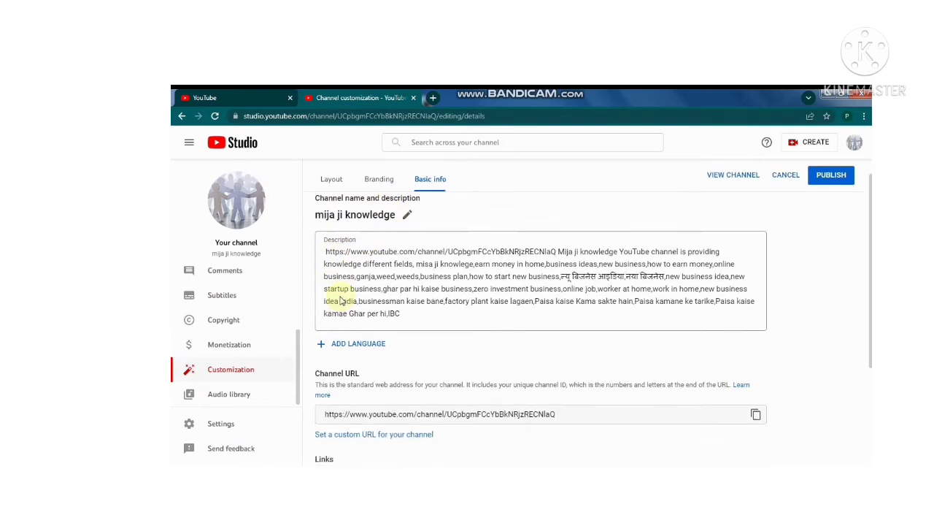
click(355, 281)
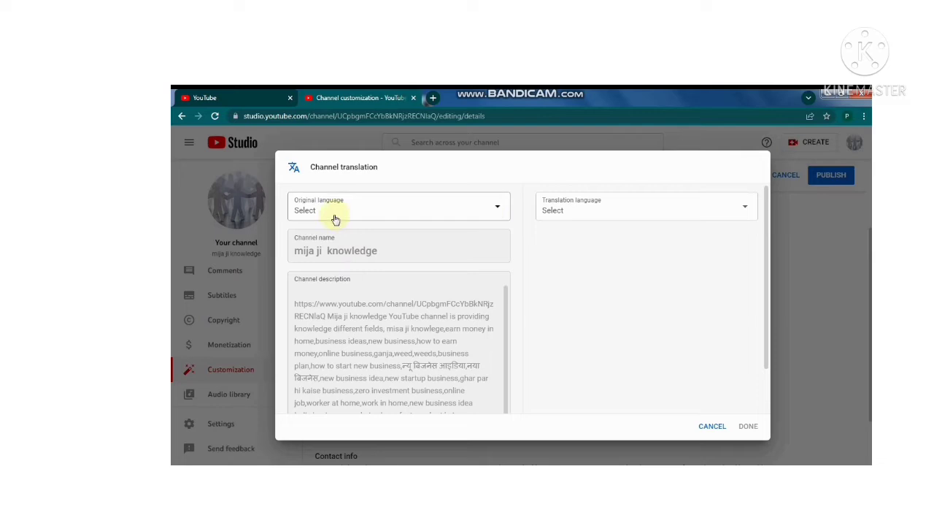
click(490, 214)
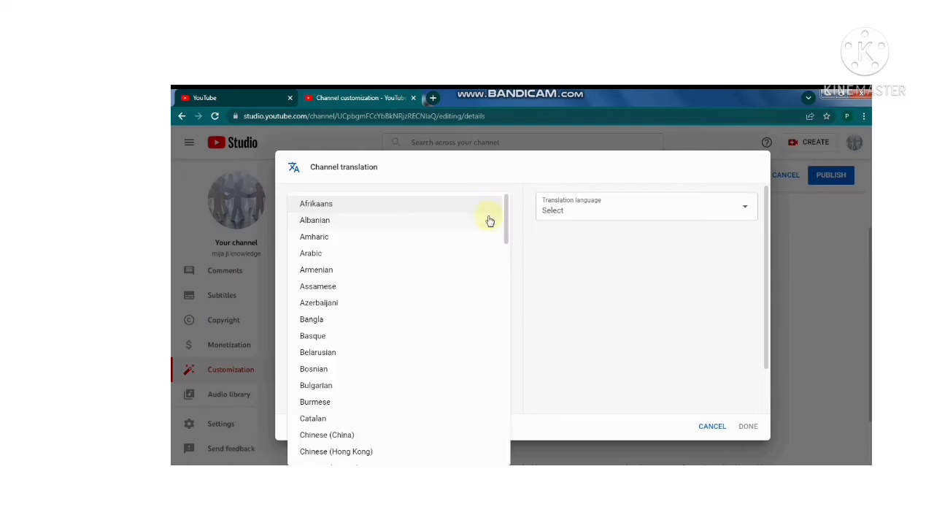
scroll(337, 303, down, 6)
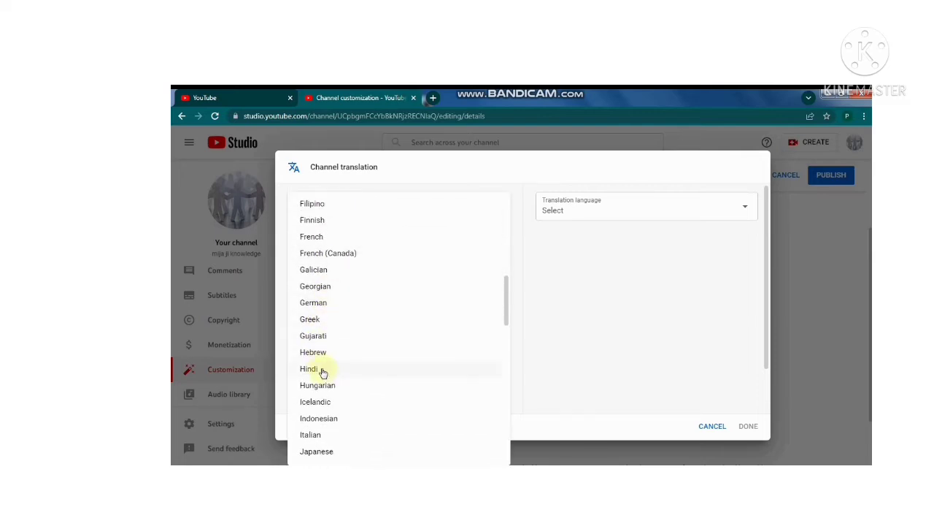
scroll(330, 256, up, 2)
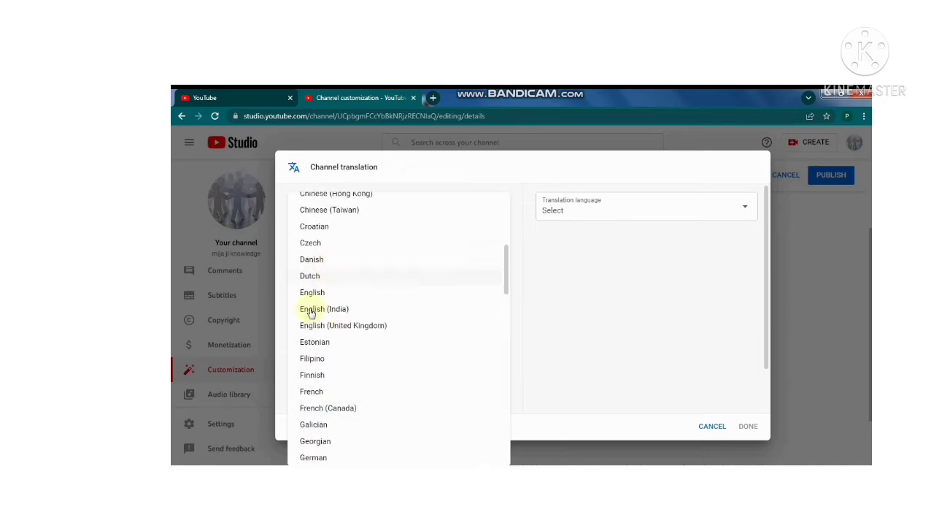
click(318, 313)
- Add a Hindi translation with "misa ji knowlege" as the translated channel name
click(672, 211)
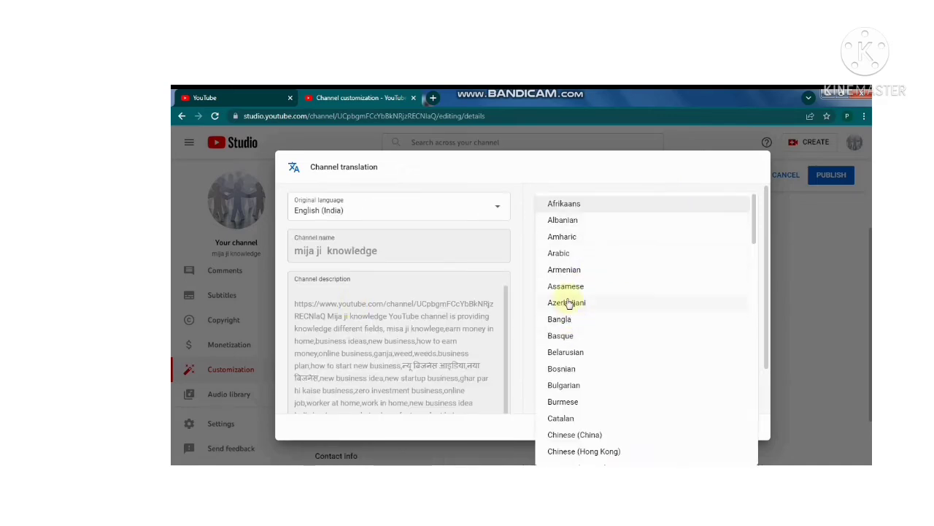
scroll(570, 278, down, 6)
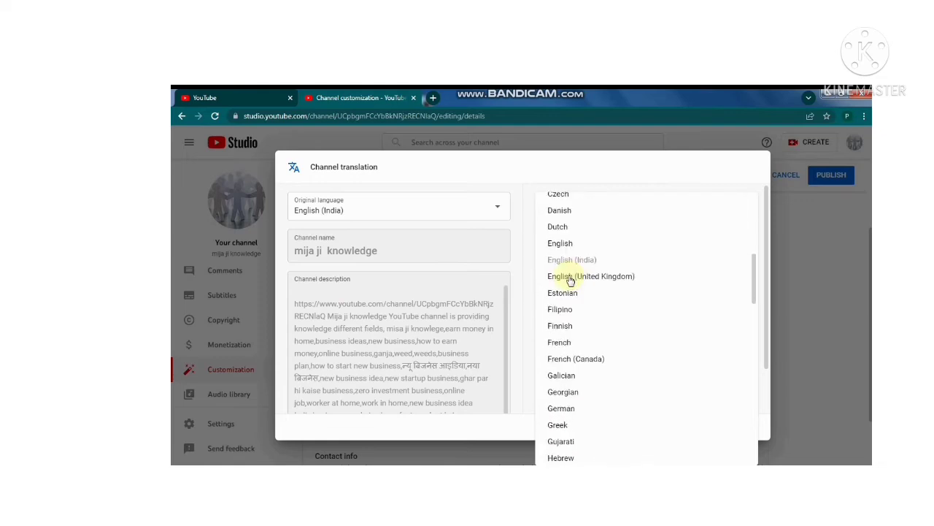
scroll(569, 251, down, 4)
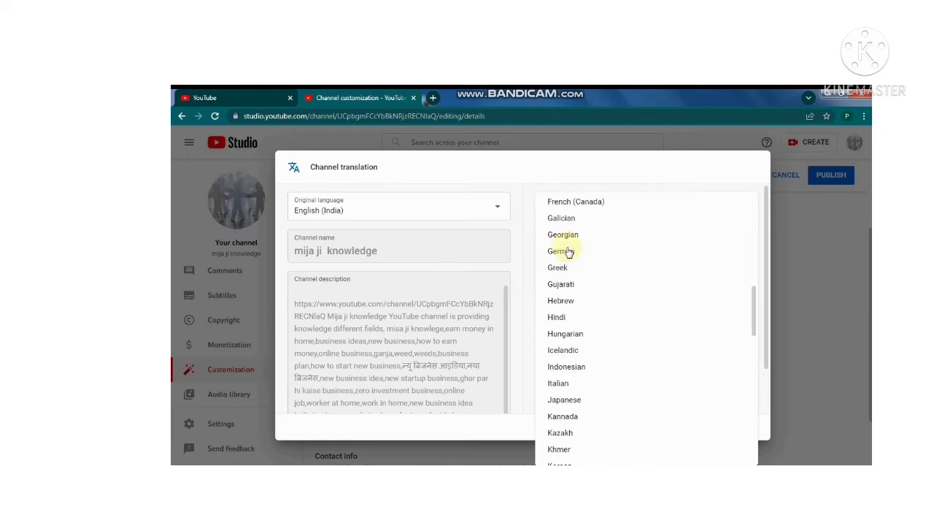
click(553, 315)
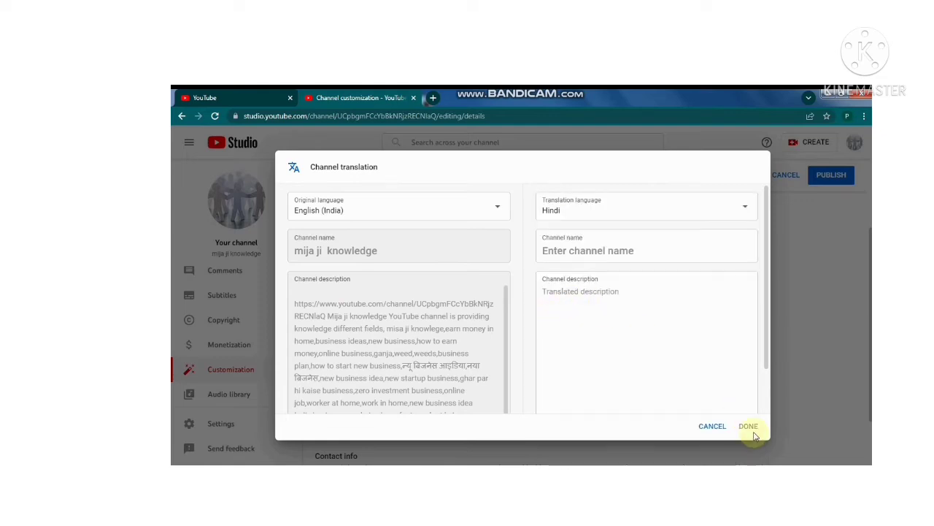
click(582, 252)
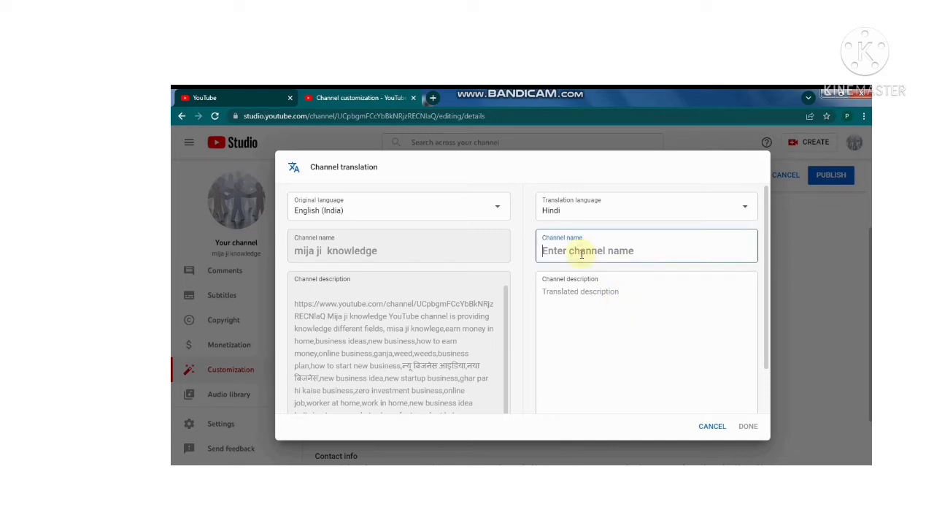
text(misa ji knowlege)
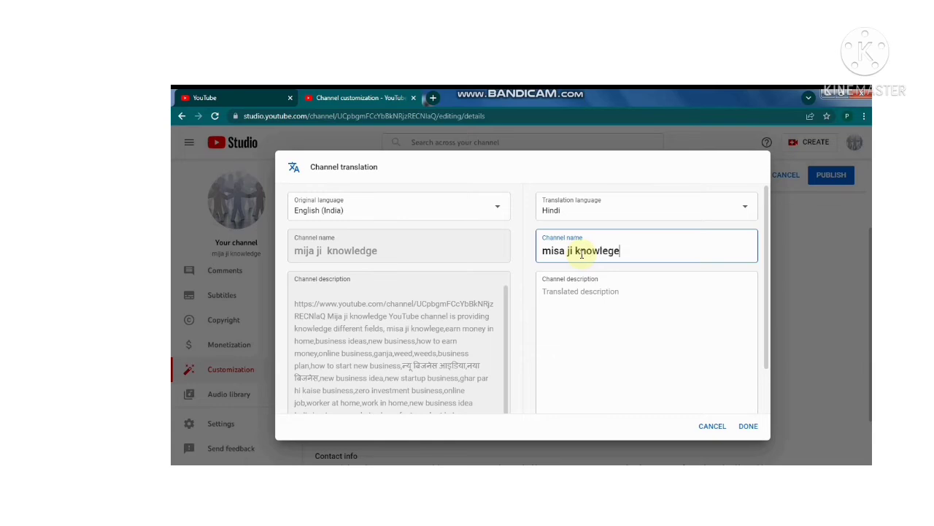
click(748, 426)
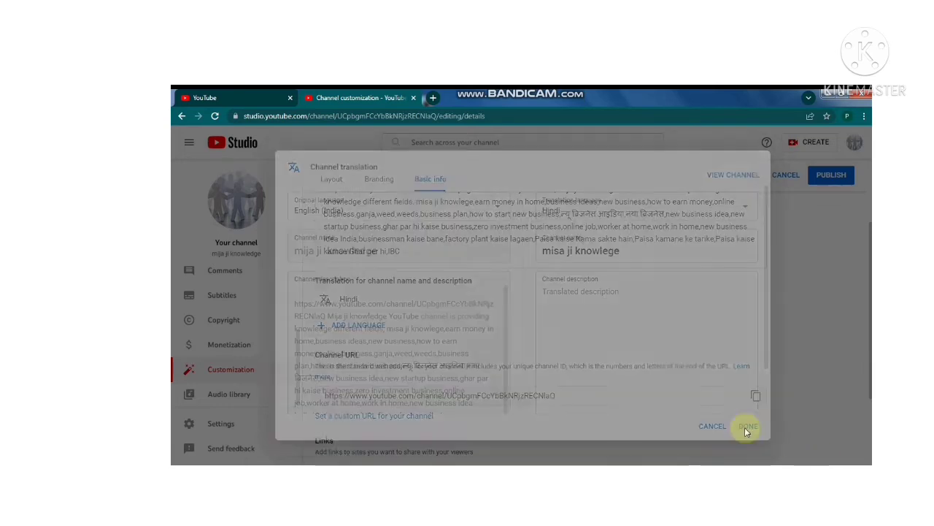
- Look over the channel URL, links and contact info settings in the basic info
scroll(465, 334, down, 3)
scroll(465, 333, up, 4)
scroll(465, 334, down, 2)
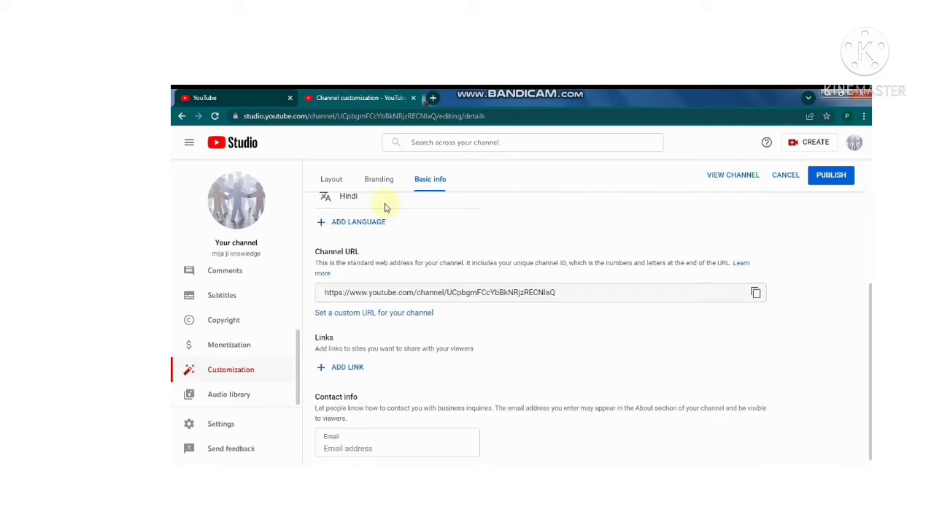
- Publish the channel customization changes
click(830, 179)
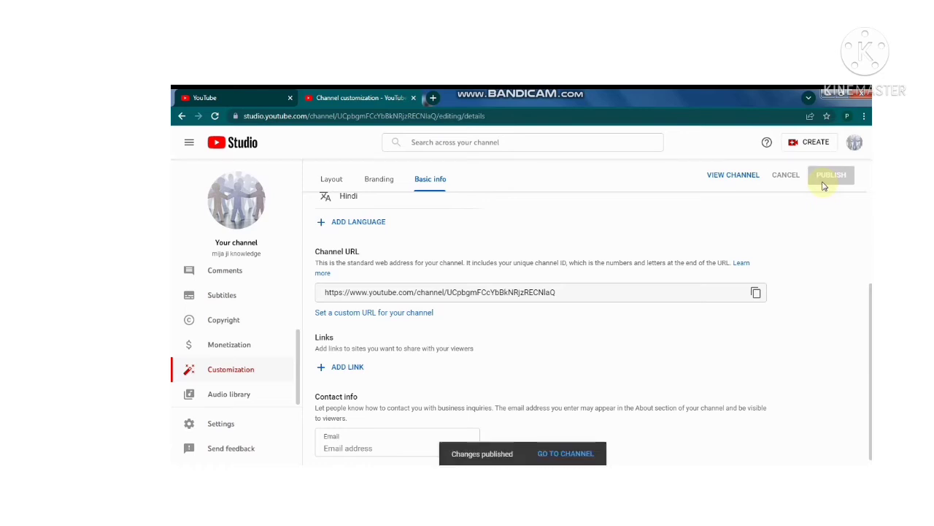
- Examine the default currency in the general settings, and the country of residence and keywords in the channel settings
click(192, 427)
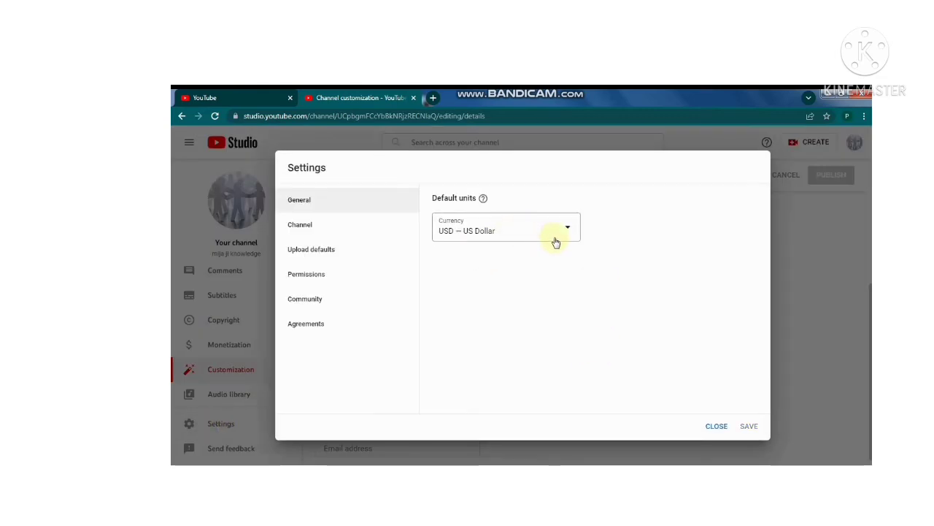
click(290, 234)
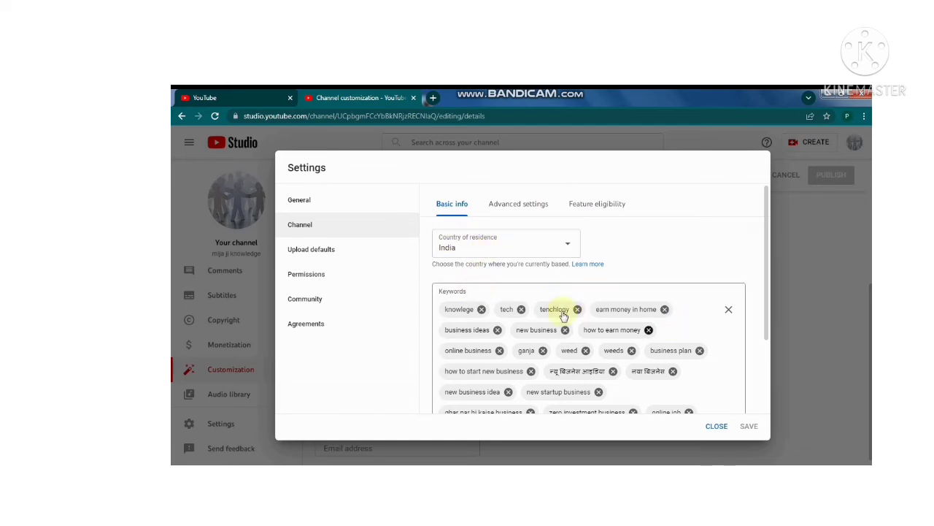
scroll(567, 310, down, 3)
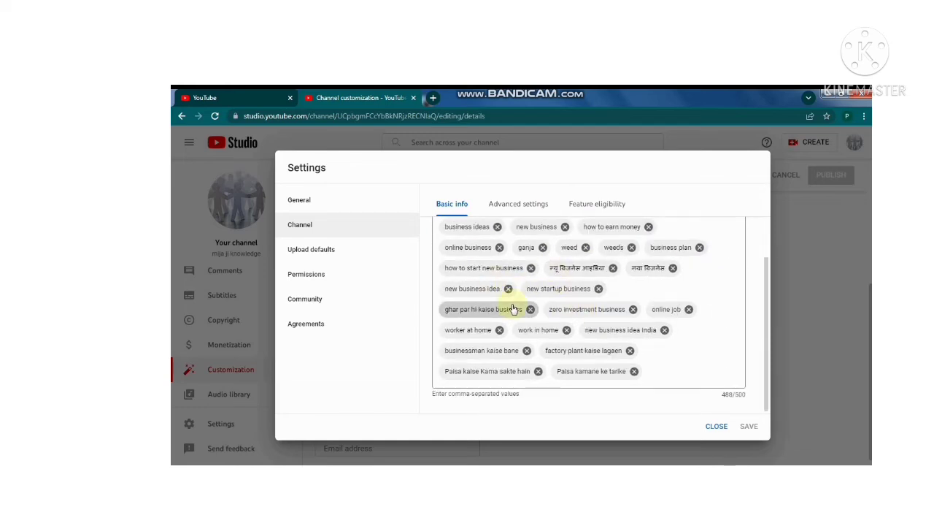
scroll(511, 307, up, 3)
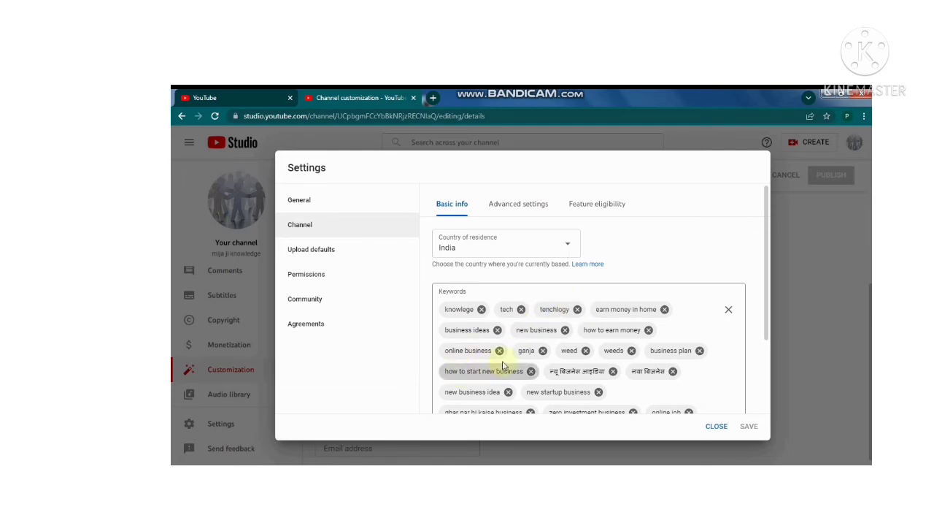
scroll(529, 368, down, 2)
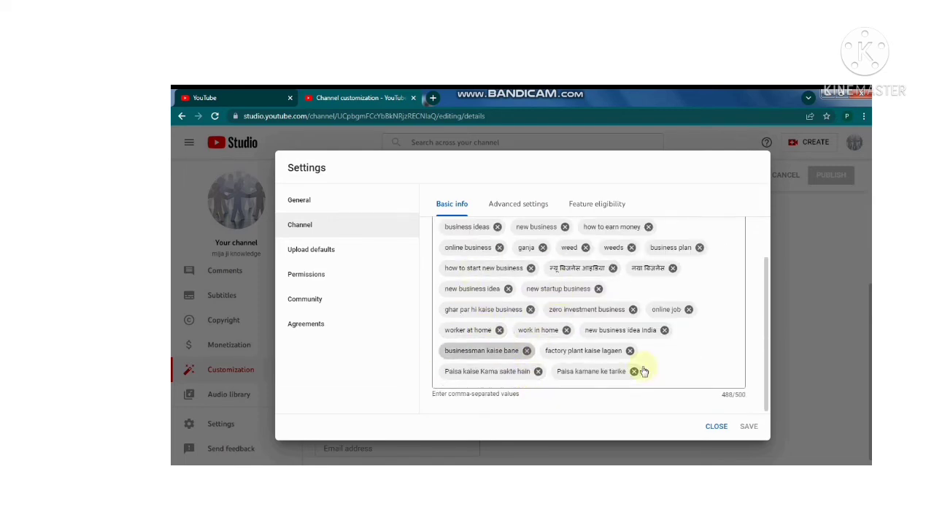
- Examine the made-for-kids audience choice, Google Ads linking and automatic captions options in the channel's advanced settings
click(509, 210)
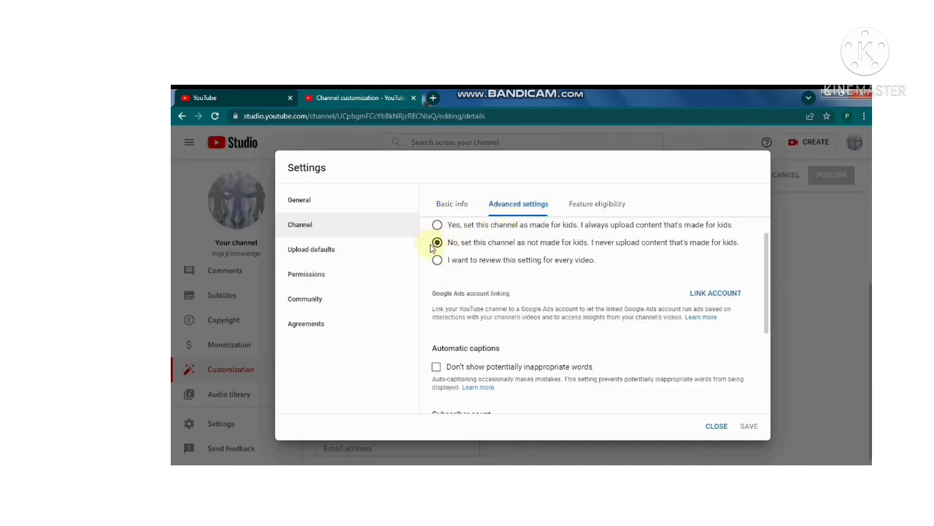
scroll(467, 277, up, 2)
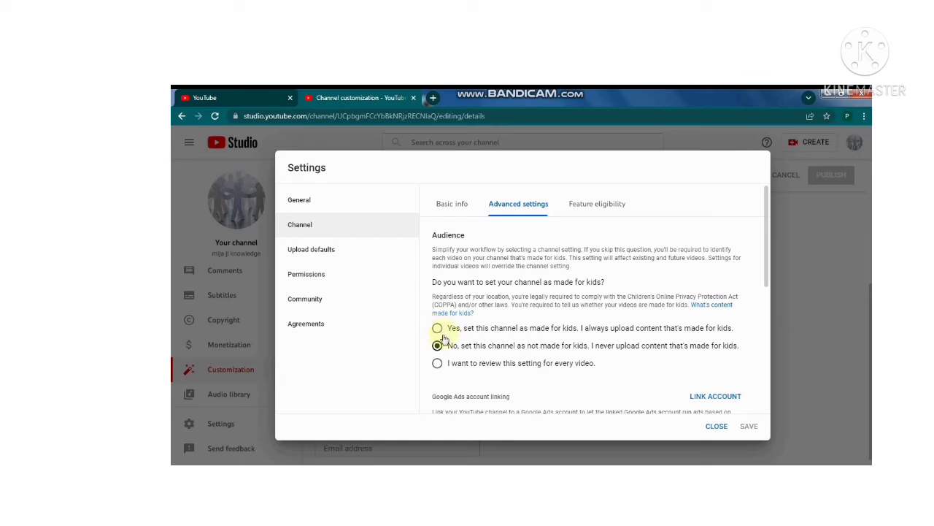
scroll(453, 354, down, 5)
scroll(452, 355, down, 2)
click(438, 266)
click(436, 267)
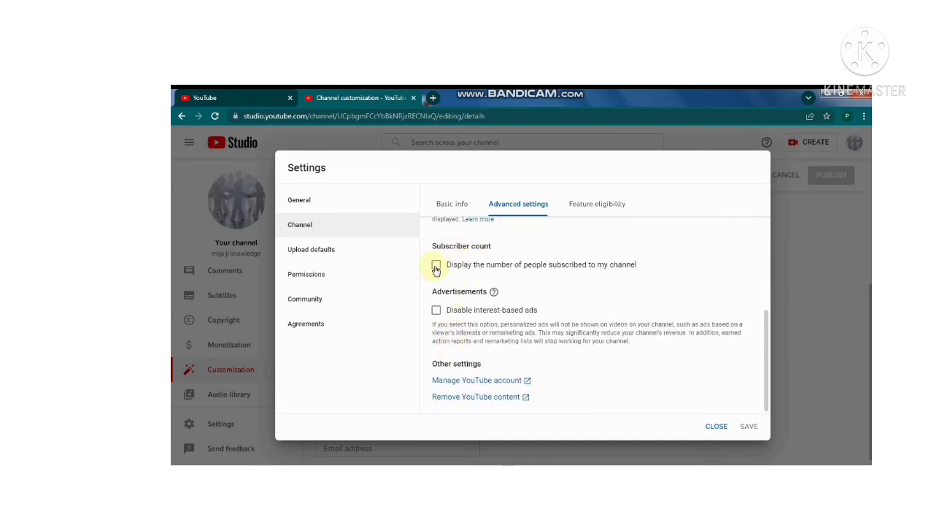
click(436, 267)
click(436, 268)
- Check the channel's feature eligibility for standard, intermediate and advanced features
scroll(511, 292, up, 5)
click(582, 208)
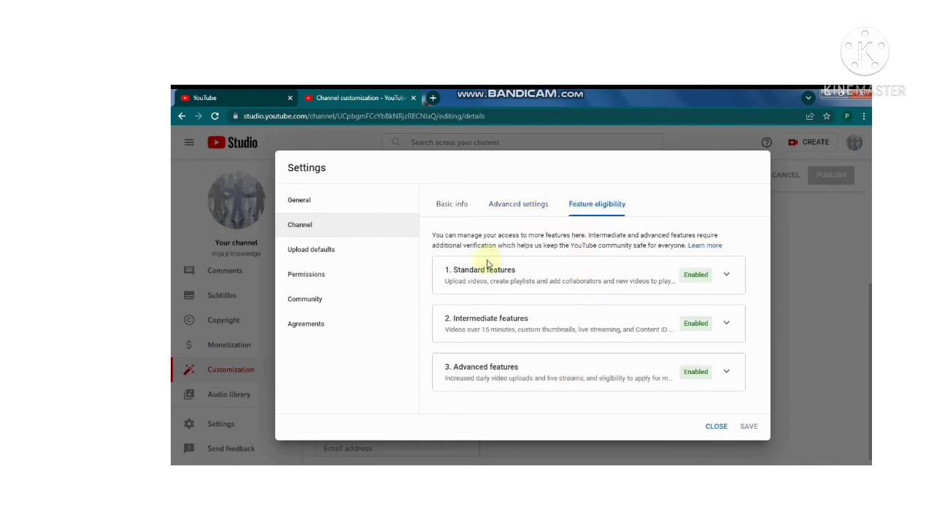
- Set the default upload title to "mija ji knonlege ,technology,konlege,learn" and save the settings
click(311, 251)
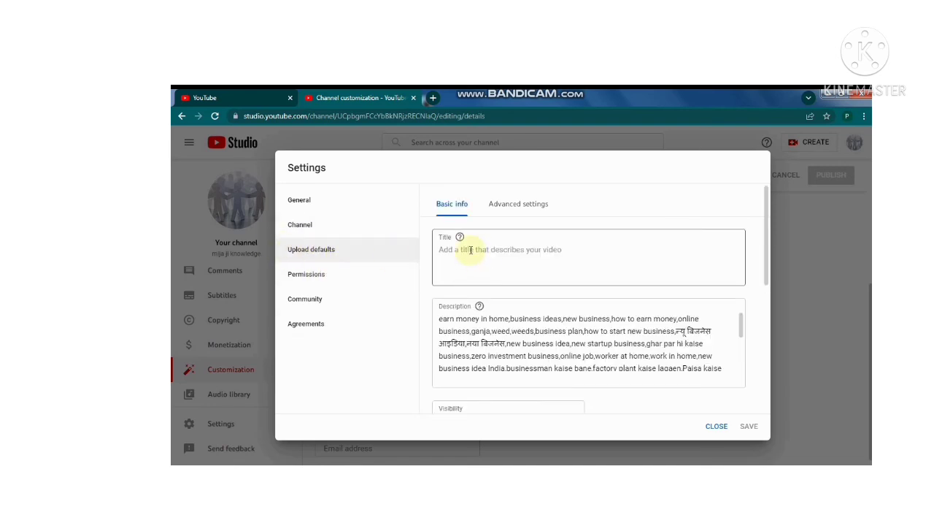
click(475, 251)
text(mi)
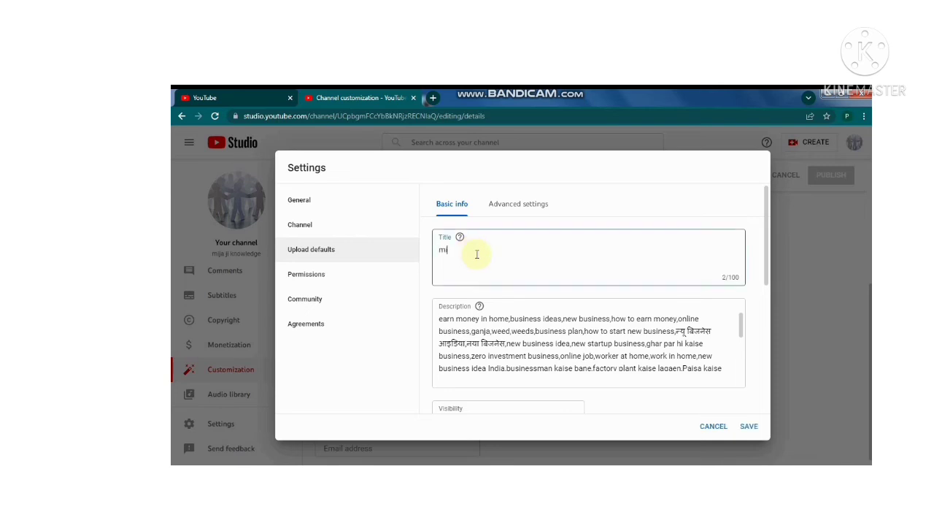
text(ja ji know)
key(BackSpace)
text(wlege ,)
text(technology)
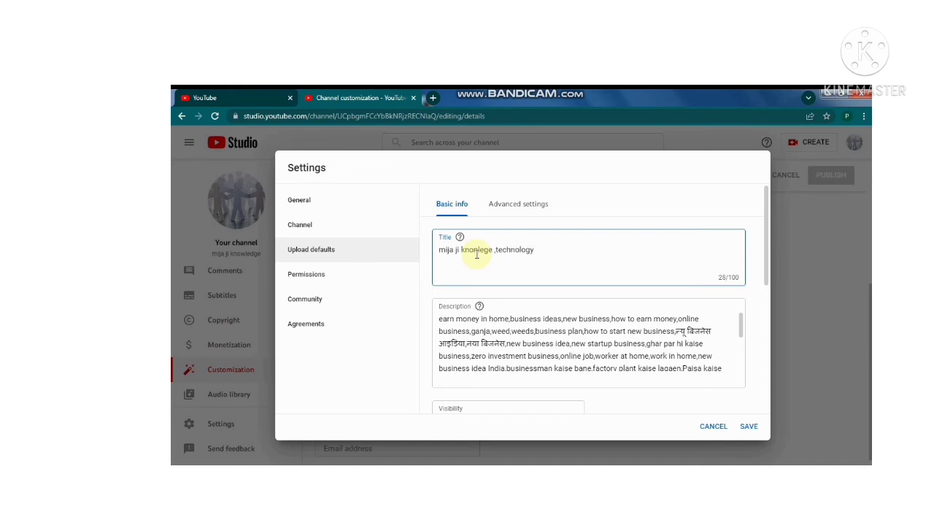
text(,ko)
key(BackSpace)
text(onlege,lea)
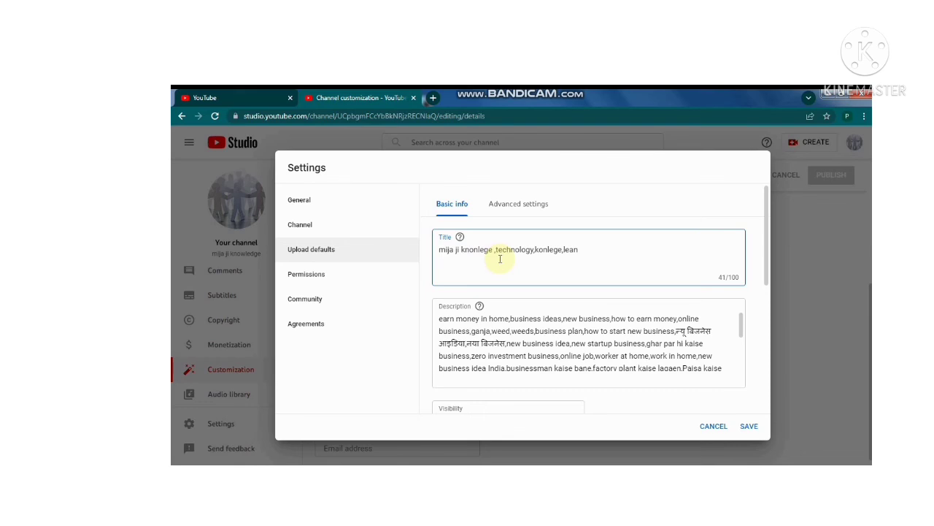
text(rn)
click(748, 426)
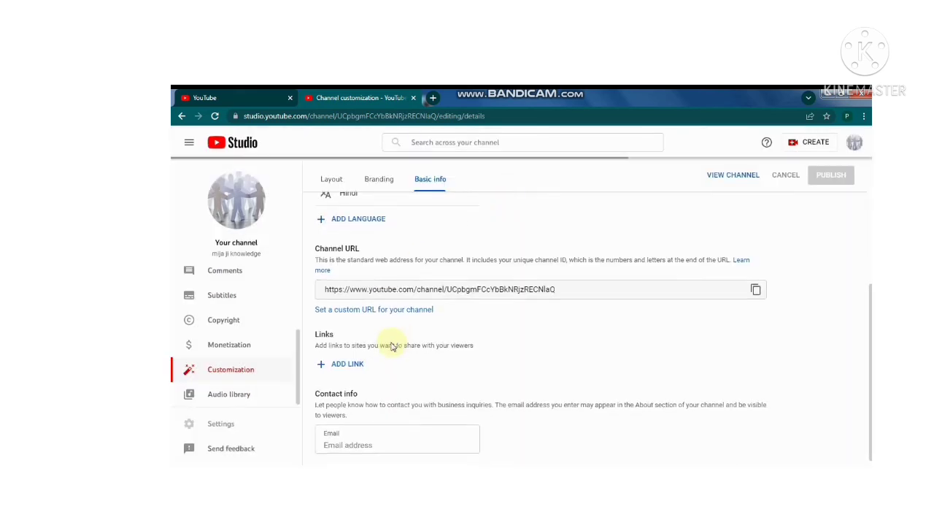
- Look over the channel customization's branding, basic info and layout sections, ending back in the basic info
scroll(413, 259, up, 5)
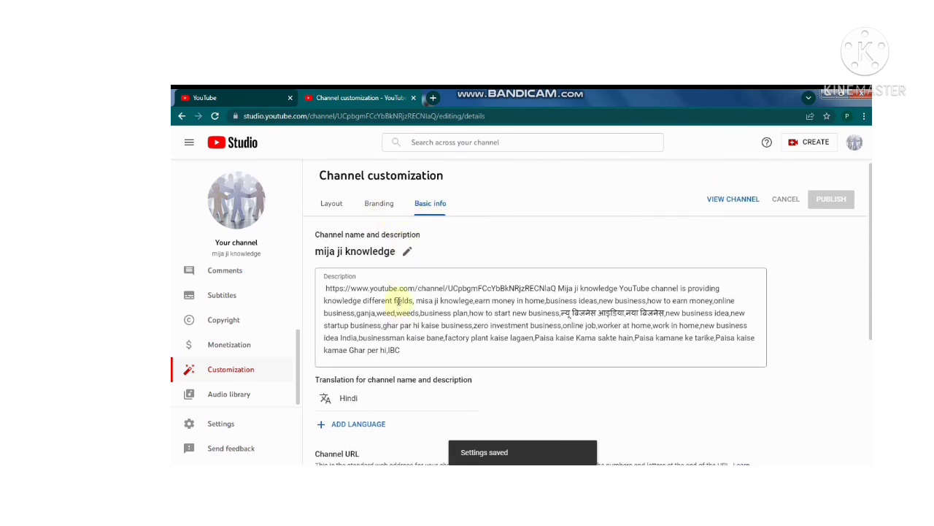
click(371, 204)
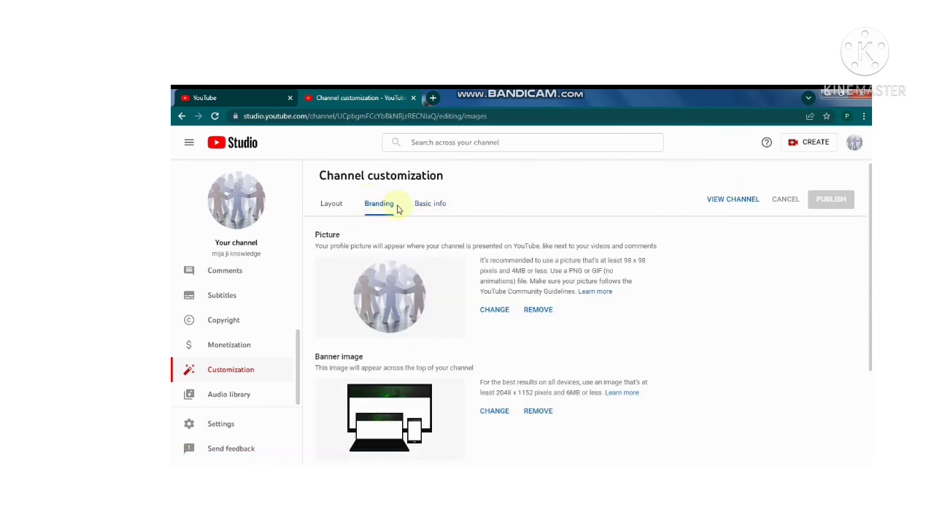
click(430, 208)
scroll(418, 328, down, 3)
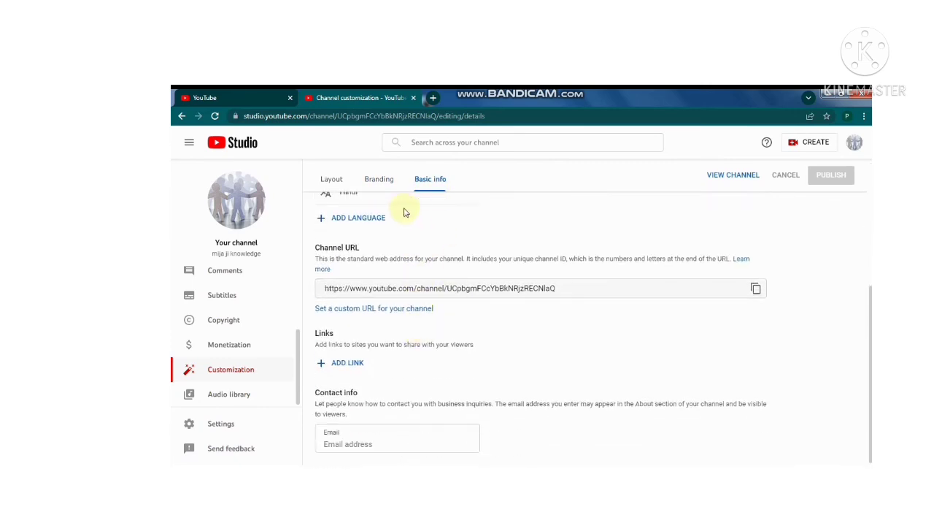
scroll(368, 267, up, 1)
scroll(368, 268, up, 3)
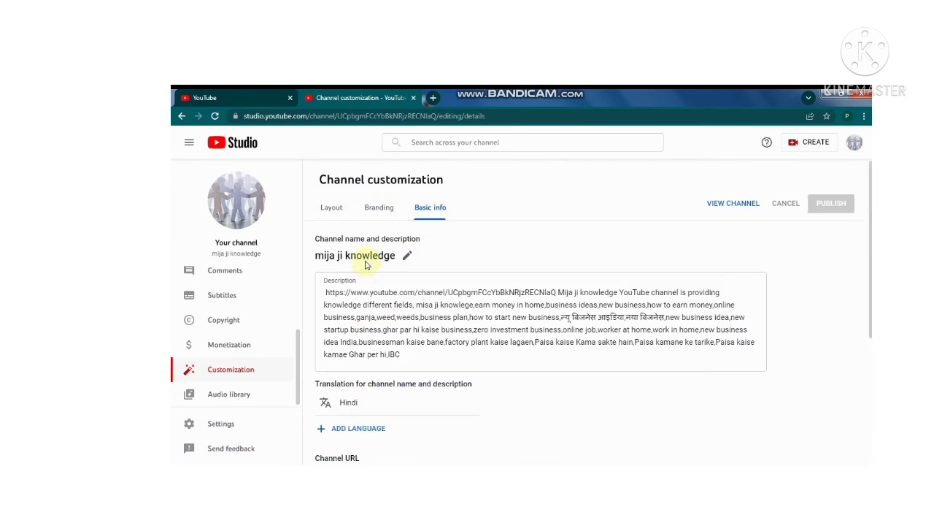
click(337, 212)
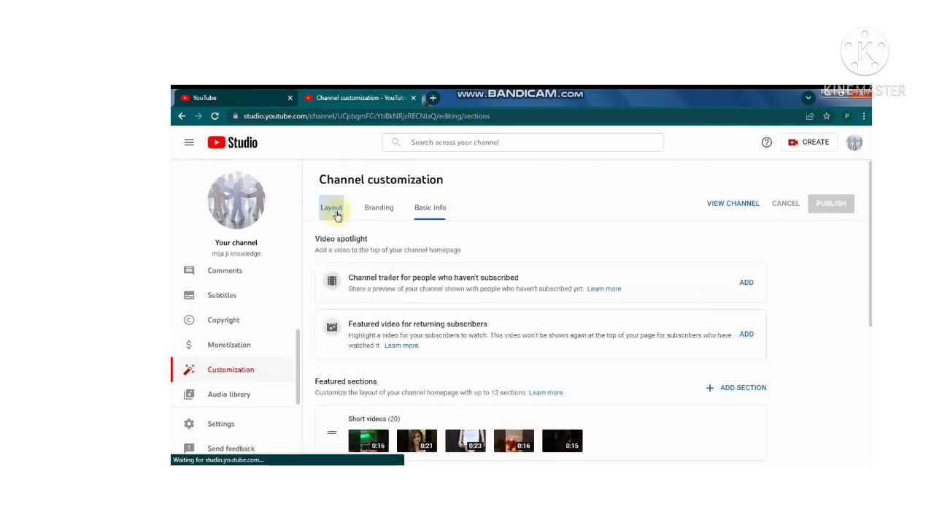
click(182, 115)
scroll(406, 339, down, 3)
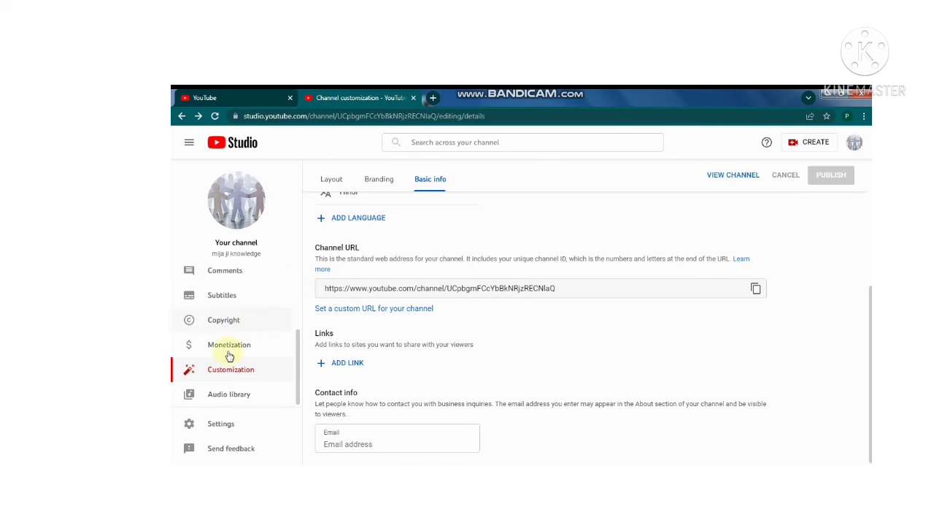
- Review the title, description and tags saved in the upload defaults, closing the settings without changes
click(224, 425)
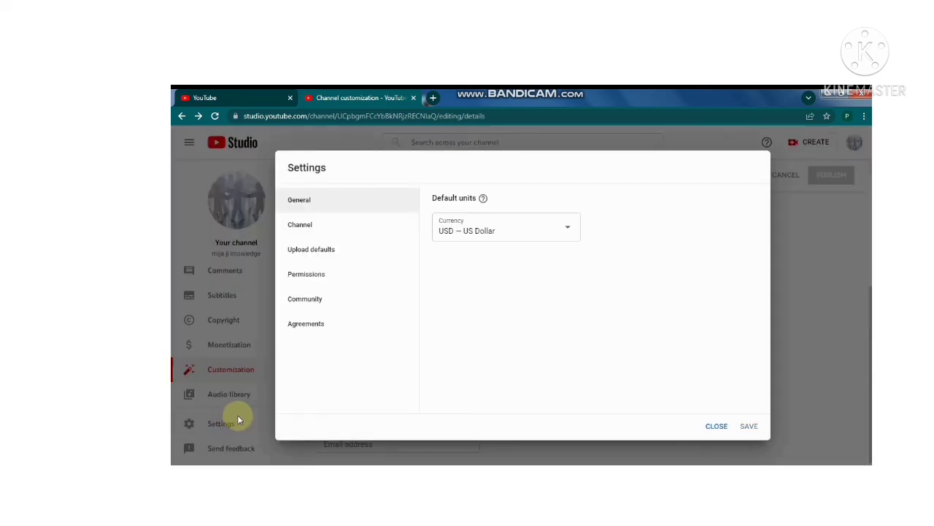
click(318, 257)
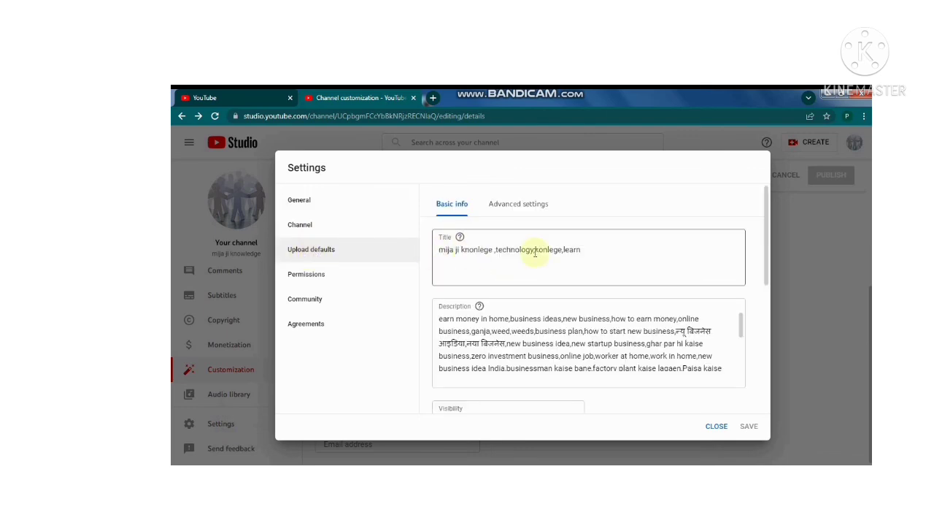
scroll(599, 344, down, 8)
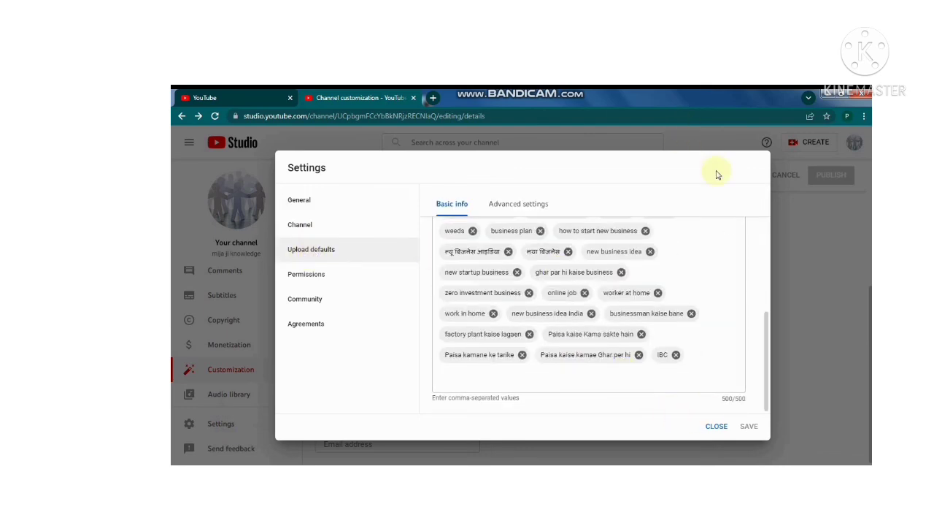
click(713, 426)
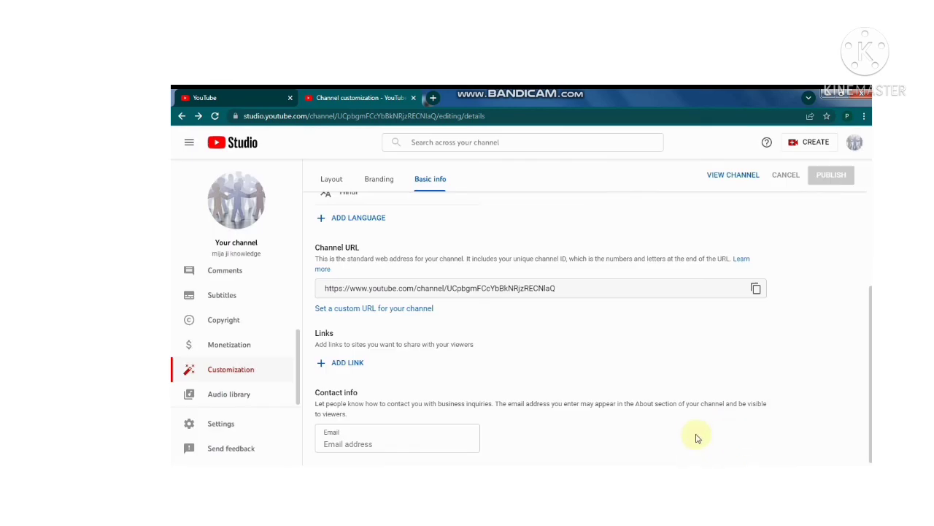